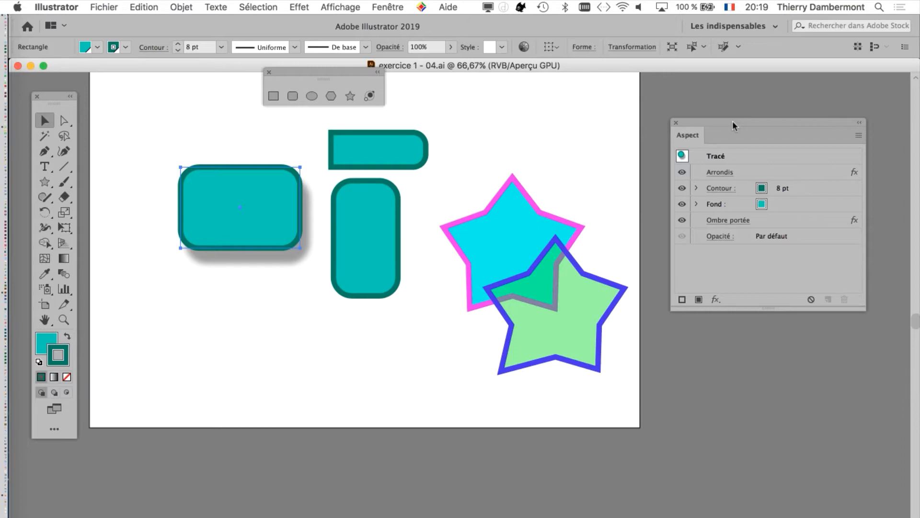
- Show the Calques panel as an enlarged floating panel over the artwork and close the Propriétés and Bibliothèques panels
left_click(380, 11)
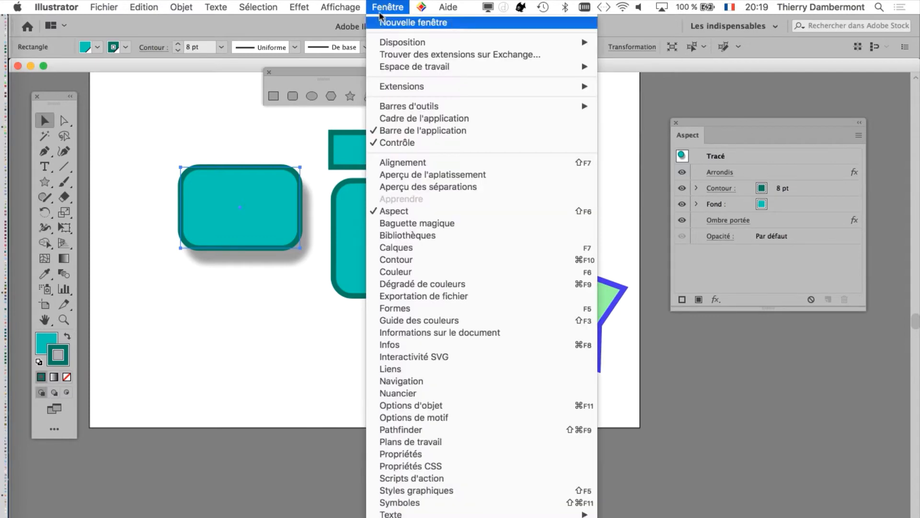
left_click(421, 247)
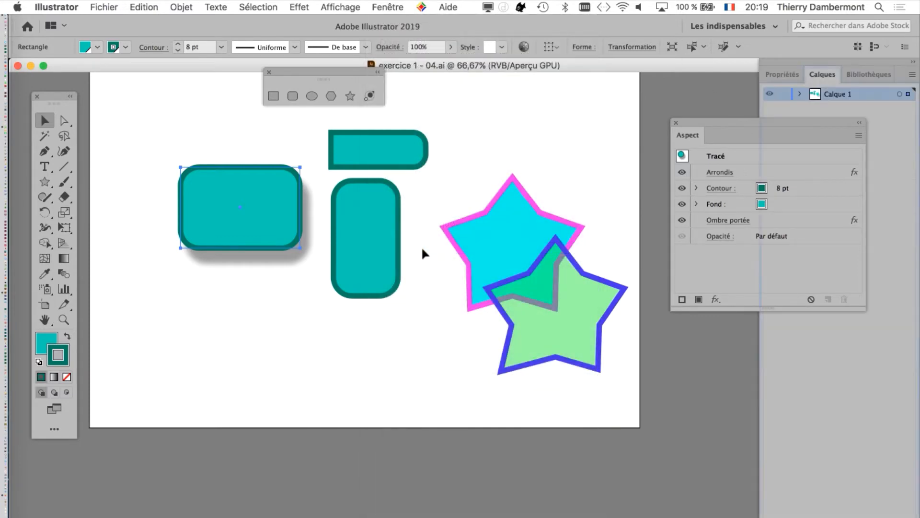
left_click_drag(822, 74, 539, 73)
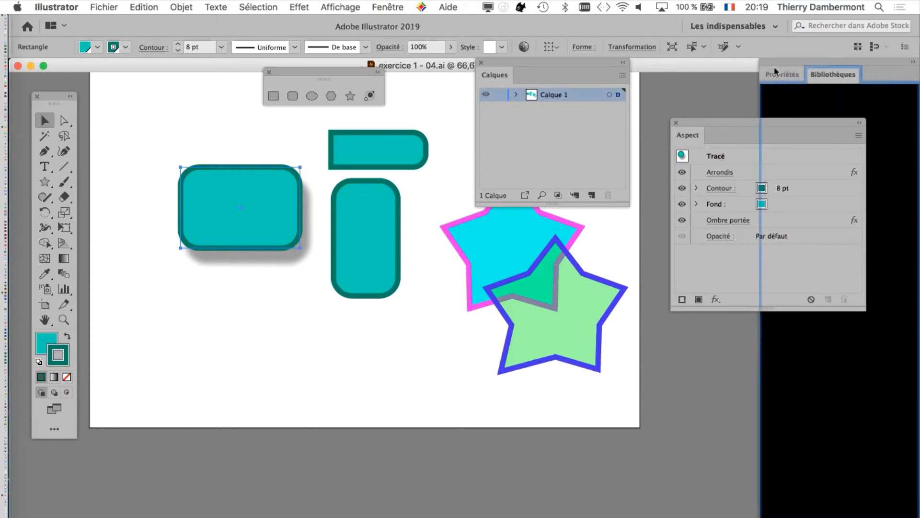
left_click_drag(775, 67, 716, 62)
left_click(851, 63)
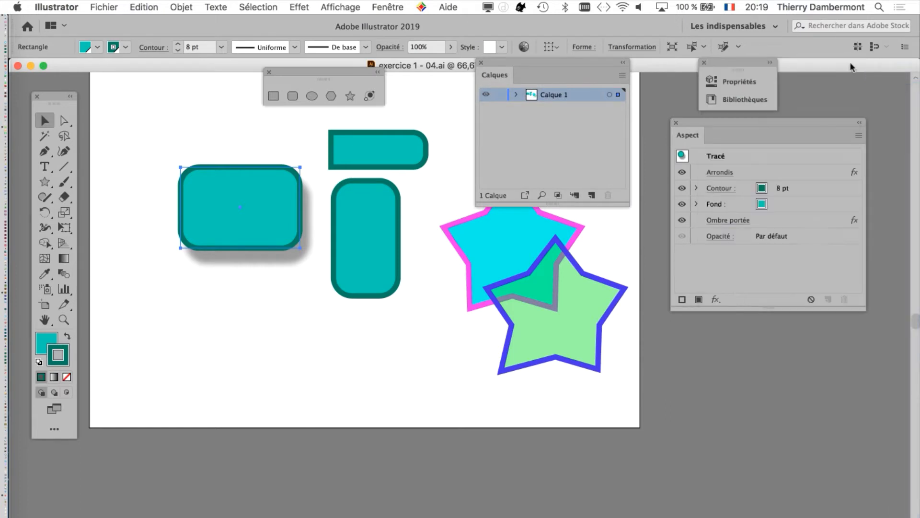
left_click(704, 63)
left_click_drag(567, 63, 567, 154)
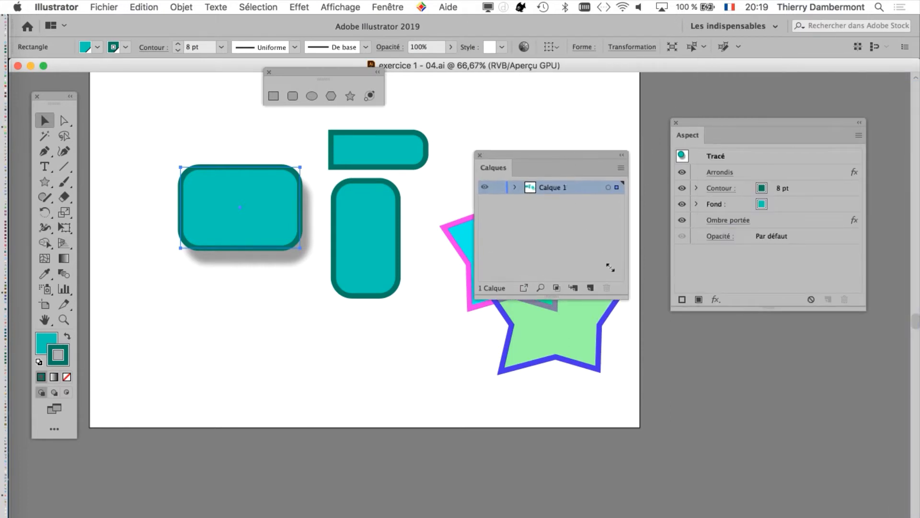
left_click_drag(627, 293, 646, 326)
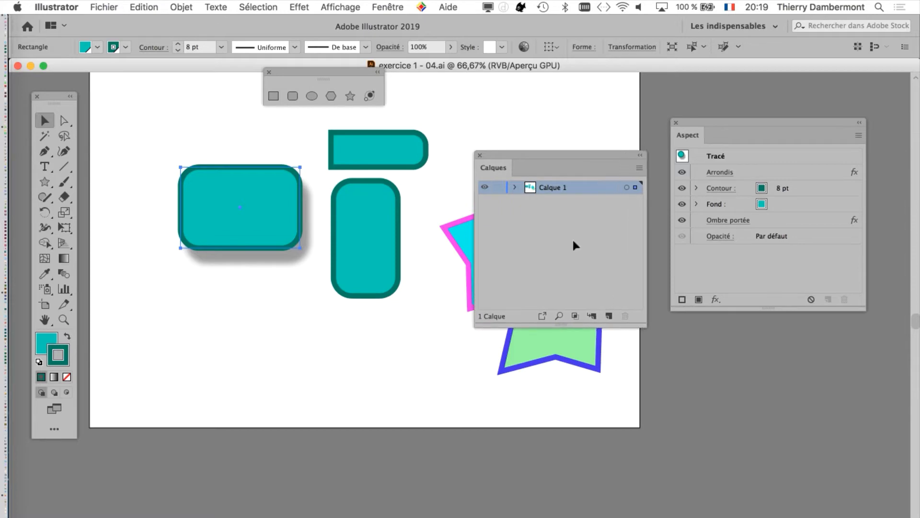
- Examine the Photoshop (psd) export options for the document, including colour model, resolution and layer settings, without exporting
left_click(109, 7)
mouse_move(126, 219)
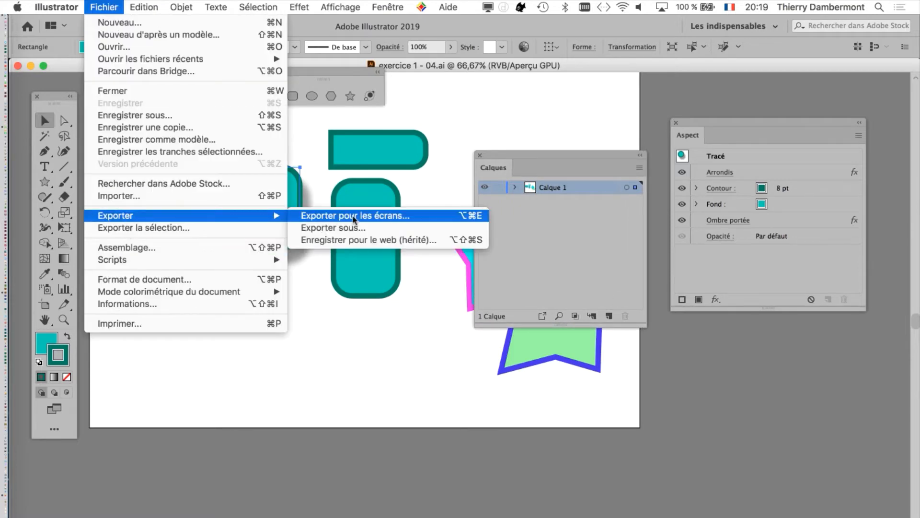
left_click(367, 227)
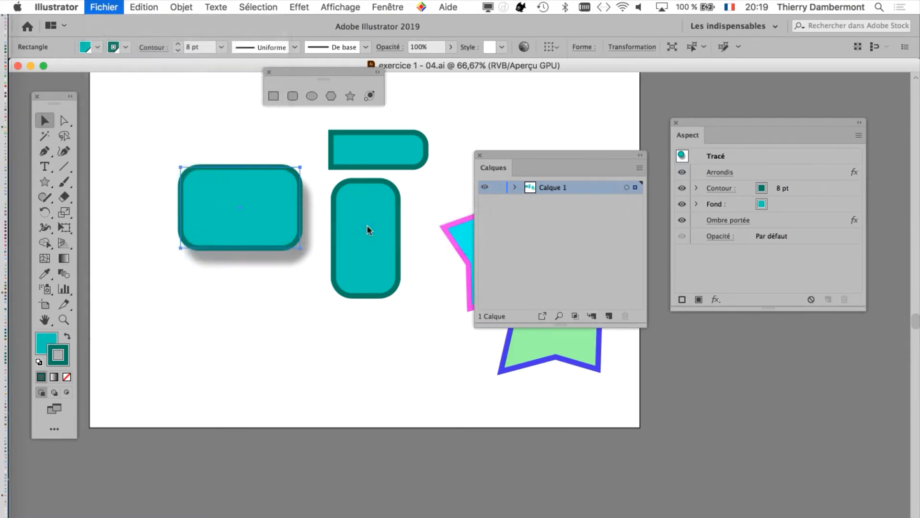
left_click(369, 406)
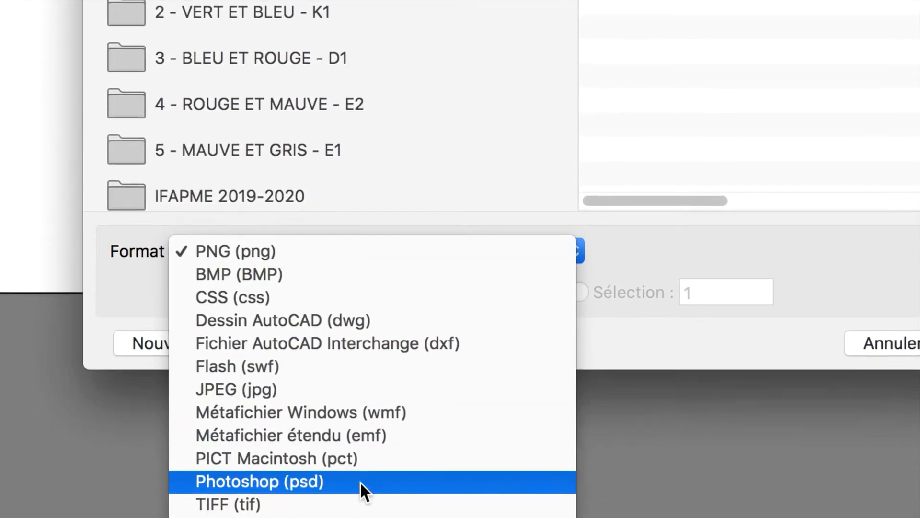
left_click(361, 481)
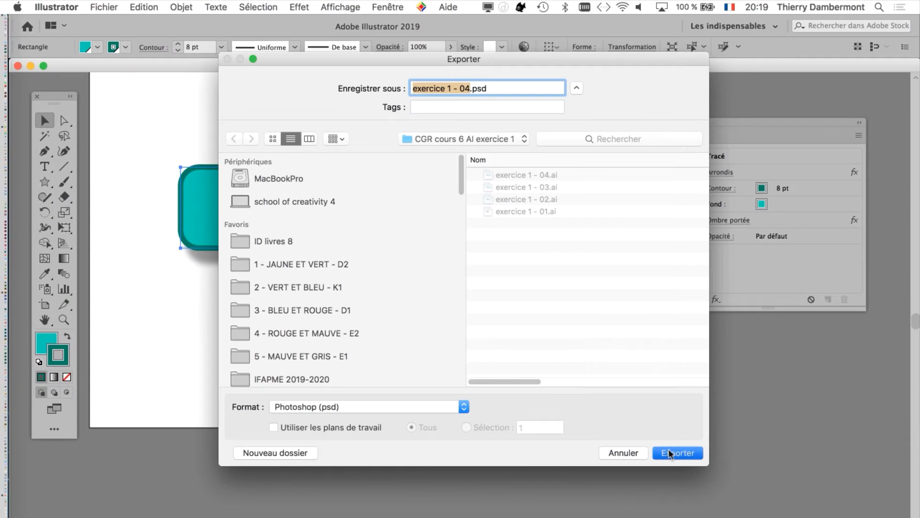
left_click(678, 455)
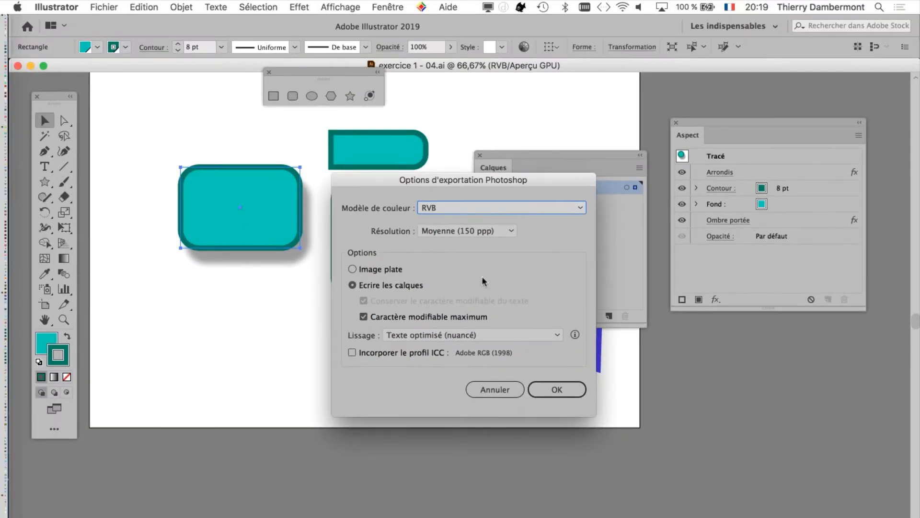
left_click(501, 391)
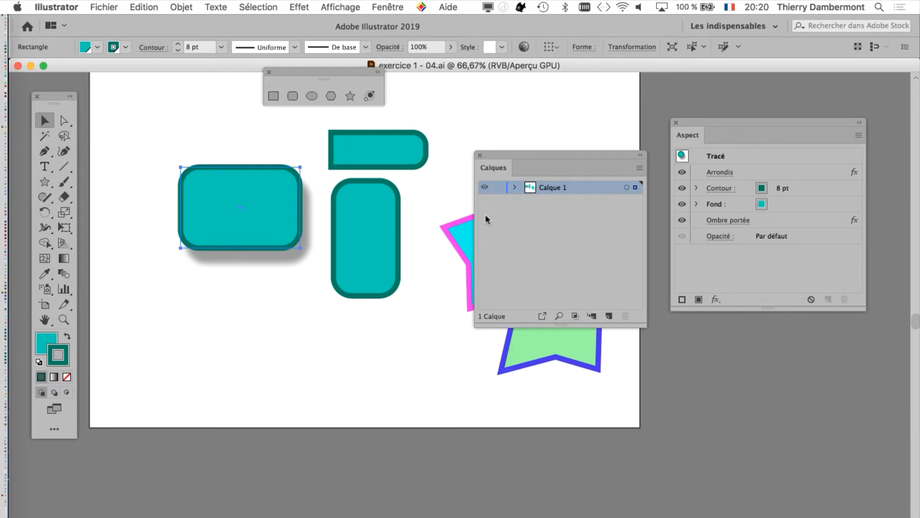
- Move the Calques panel away from the shadowed rounded rectangle and place the Aspect panel beside it
left_click_drag(541, 154, 564, 149)
scroll(250, 210, "up", 3)
left_click_drag(281, 213, 333, 297)
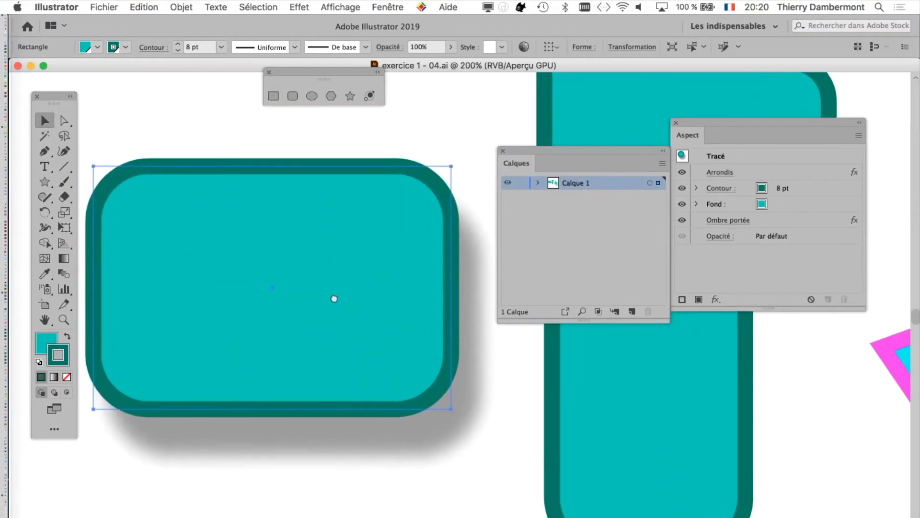
scroll(339, 292, "down", 1)
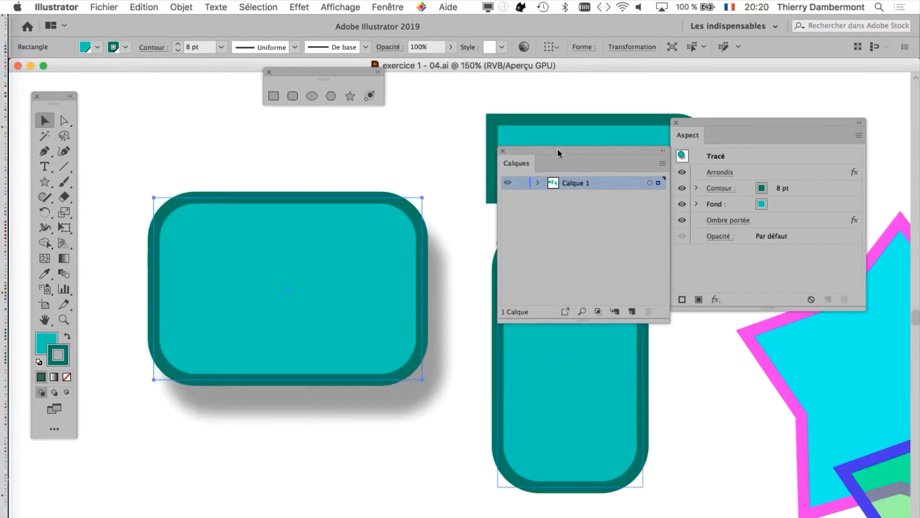
left_click_drag(557, 152, 748, 375)
left_click_drag(721, 122, 515, 113)
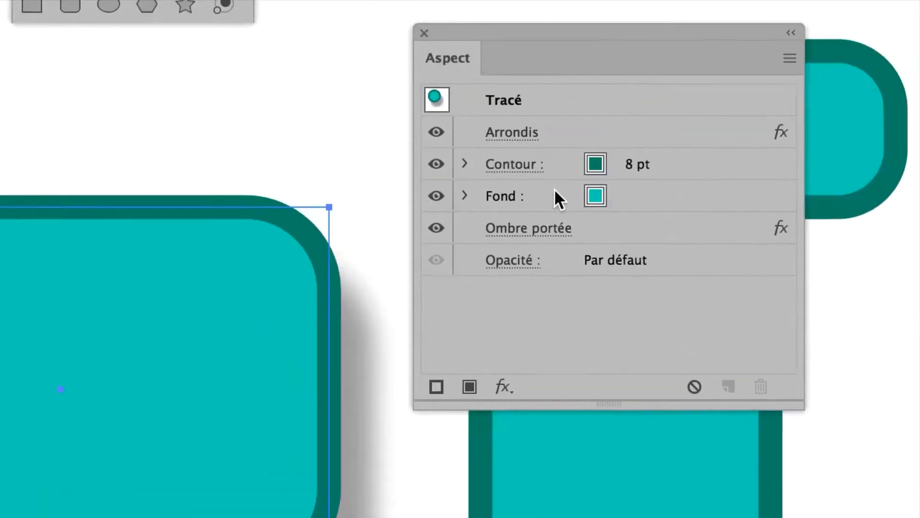
- Target only the rounded rectangle's fill and open the artistic Grain photo effect for it, with its whole settings window in view
left_click(589, 186)
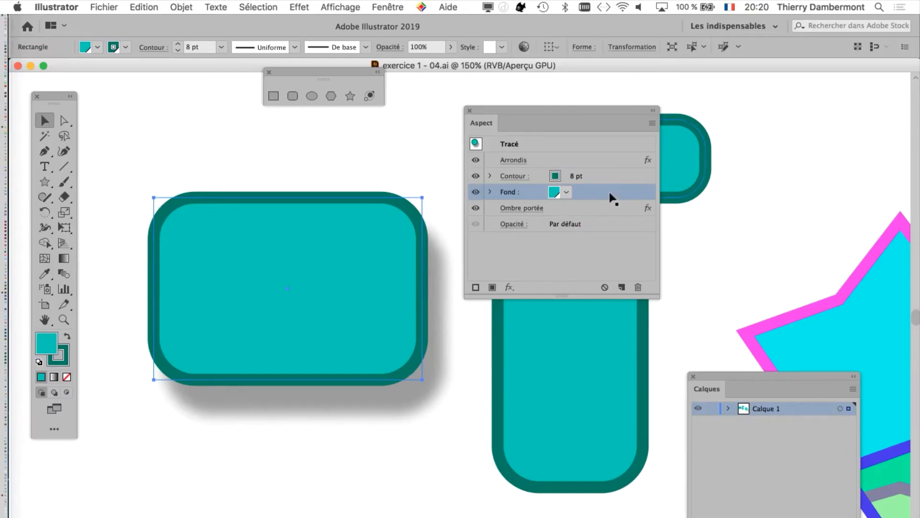
left_click(298, 6)
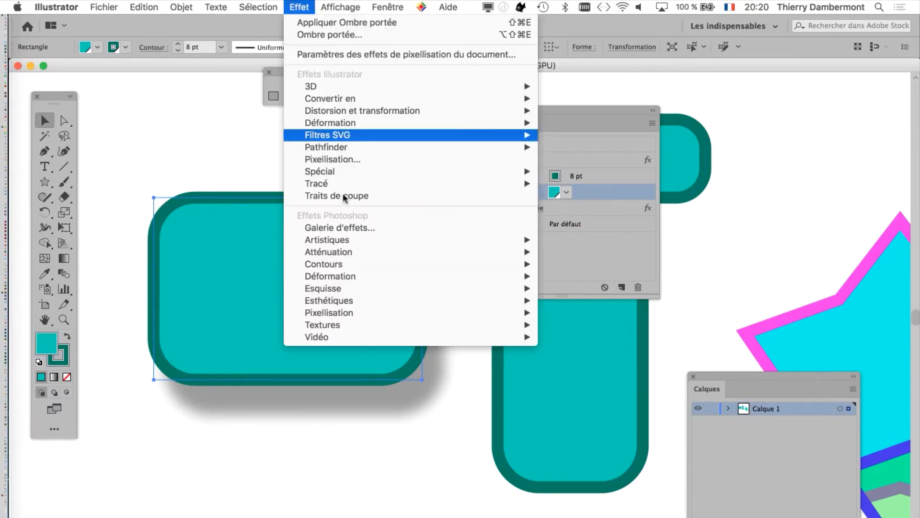
mouse_move(350, 239)
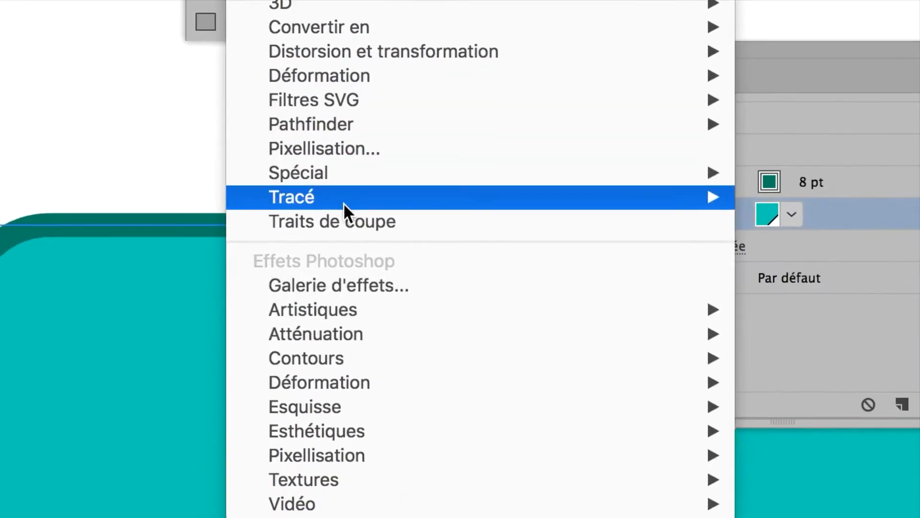
mouse_move(345, 345)
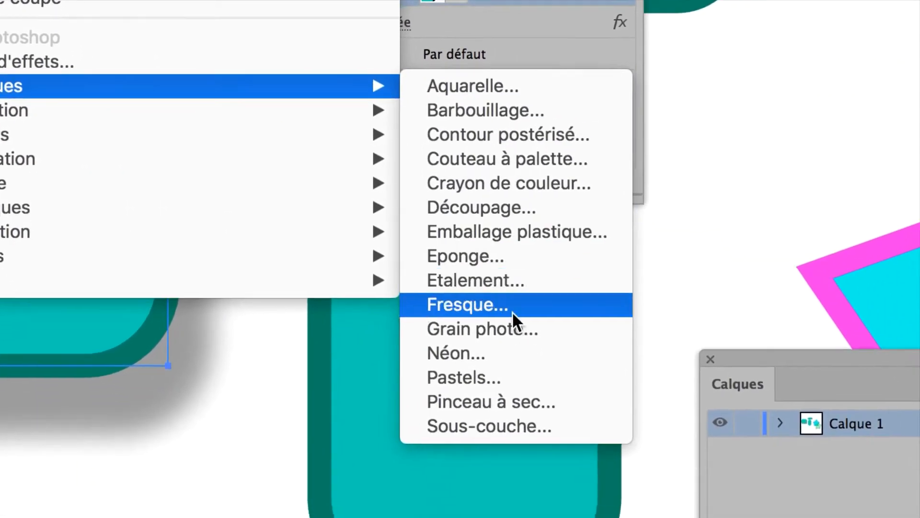
left_click(540, 384)
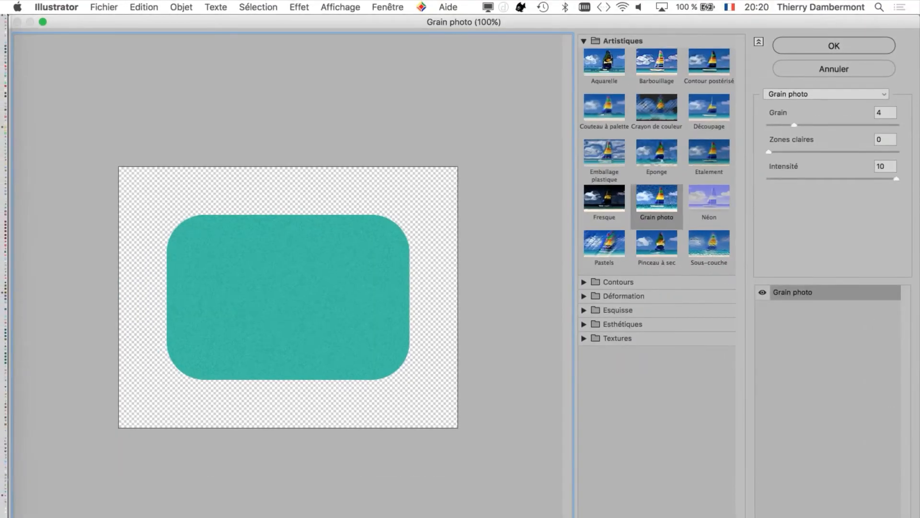
left_click_drag(918, 517, 784, 516)
left_click_drag(505, 18, 591, 37)
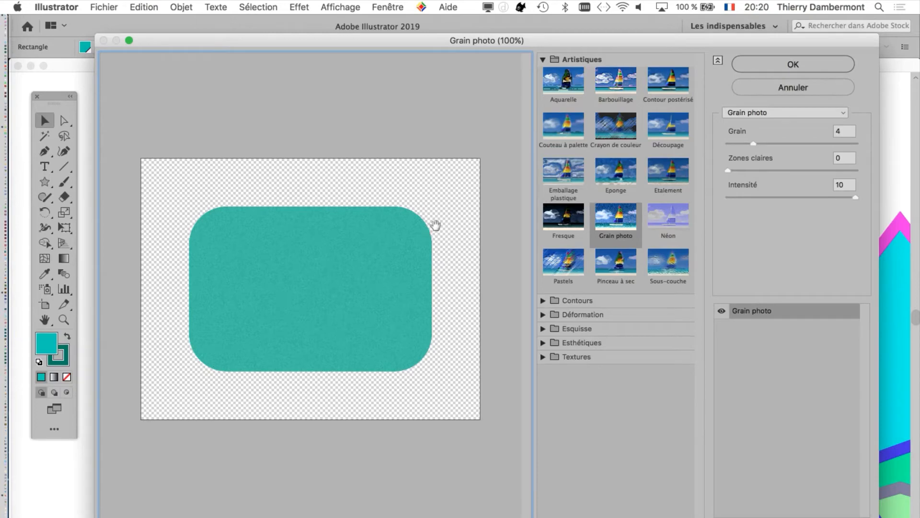
- Set the effect's Grain to 10, keeping Zones claires at 0 and Intensité at 10, and apply it to the fill
key("alt")
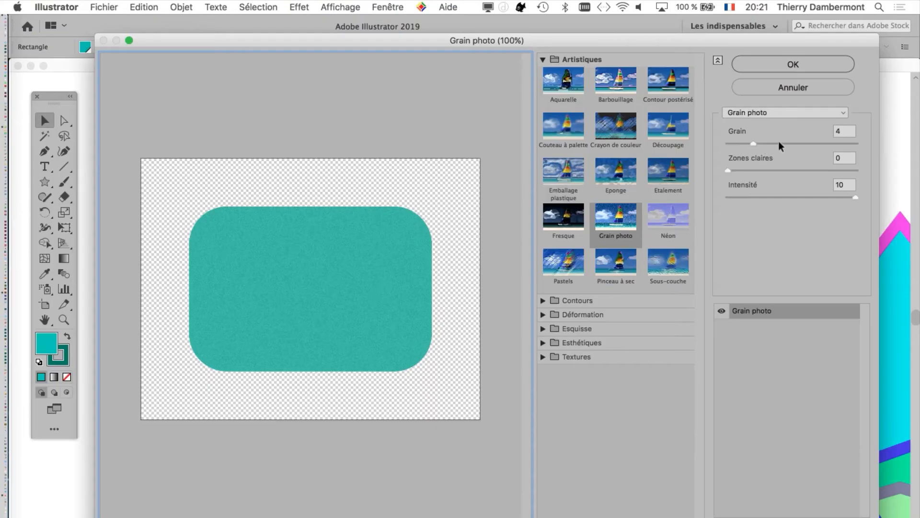
left_click_drag(666, 151, 687, 159)
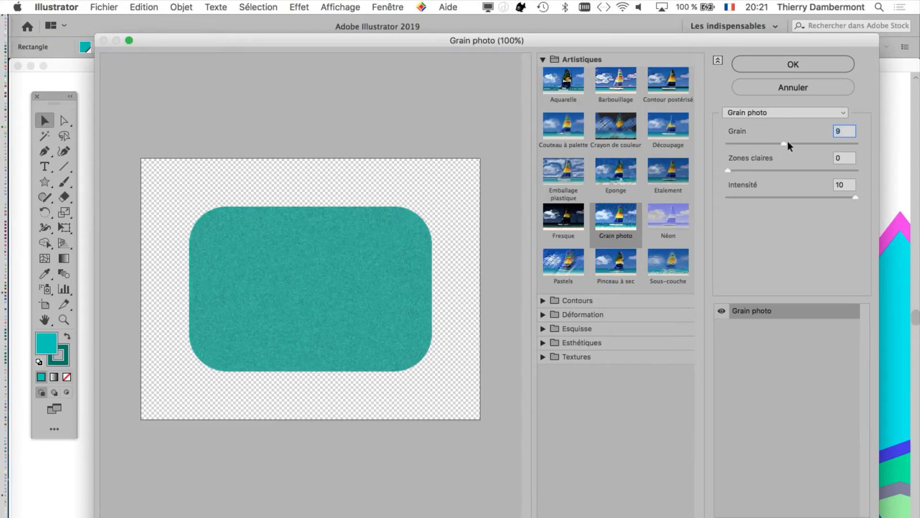
left_click_drag(787, 142, 788, 143)
left_click_drag(811, 196, 912, 194)
left_click_drag(727, 172, 689, 172)
left_click_drag(814, 144, 787, 141)
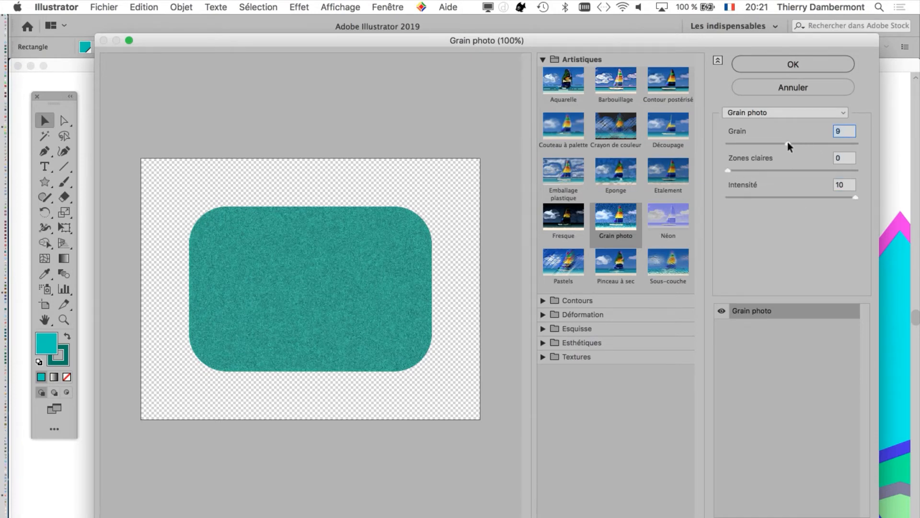
left_click(810, 64)
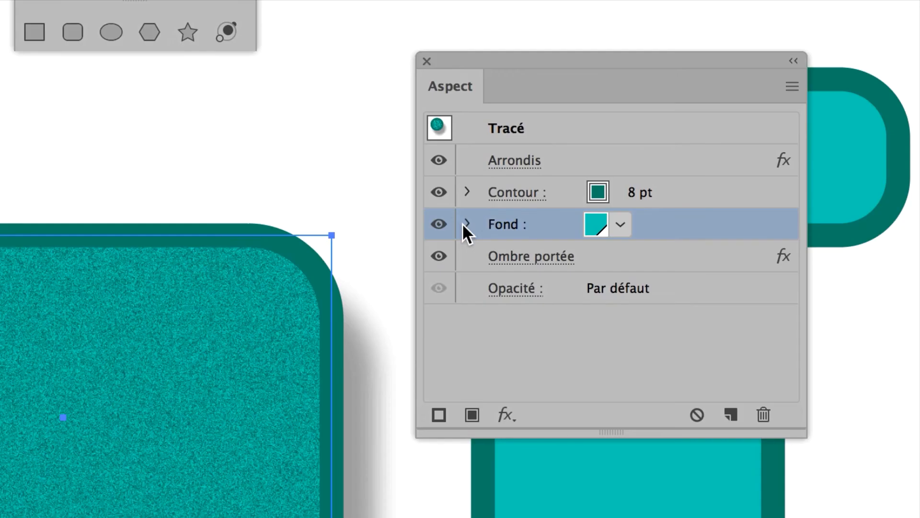
- Reopen the Grain photo effect listed under the rectangle's fill and reduce its Grain to 4
left_click(546, 115)
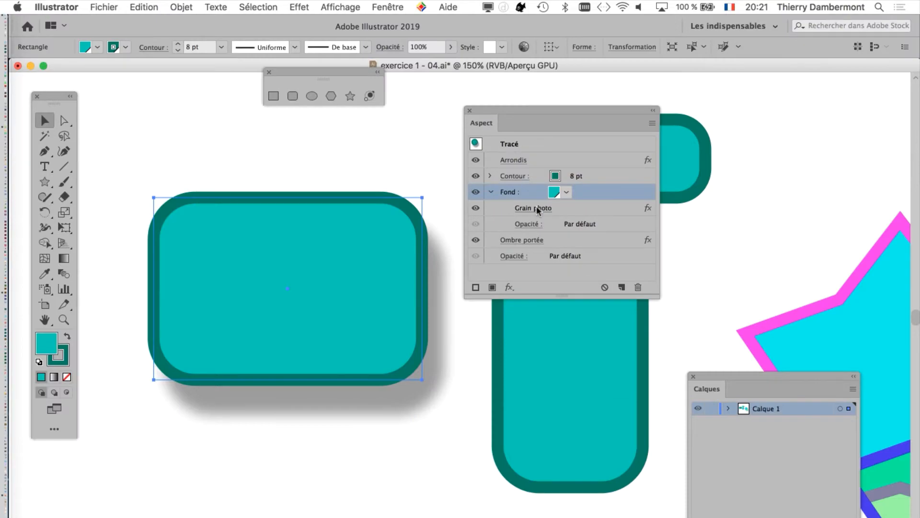
left_click(547, 242)
key("alt")
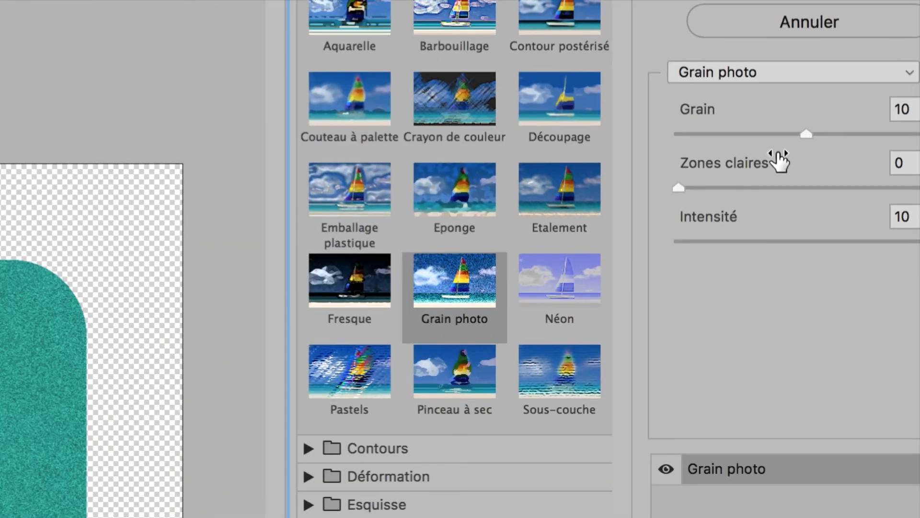
left_click_drag(807, 133, 760, 142)
key("alt")
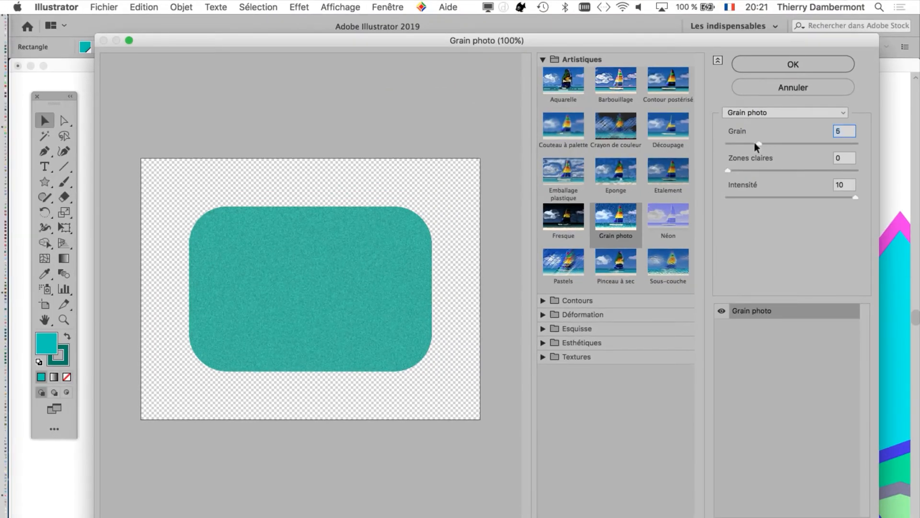
left_click_drag(753, 142, 752, 142)
key("alt")
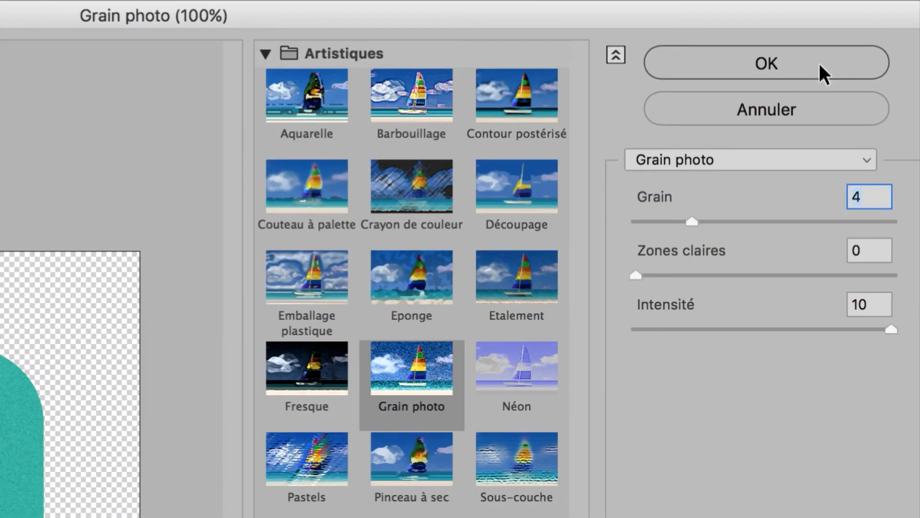
left_click(819, 64)
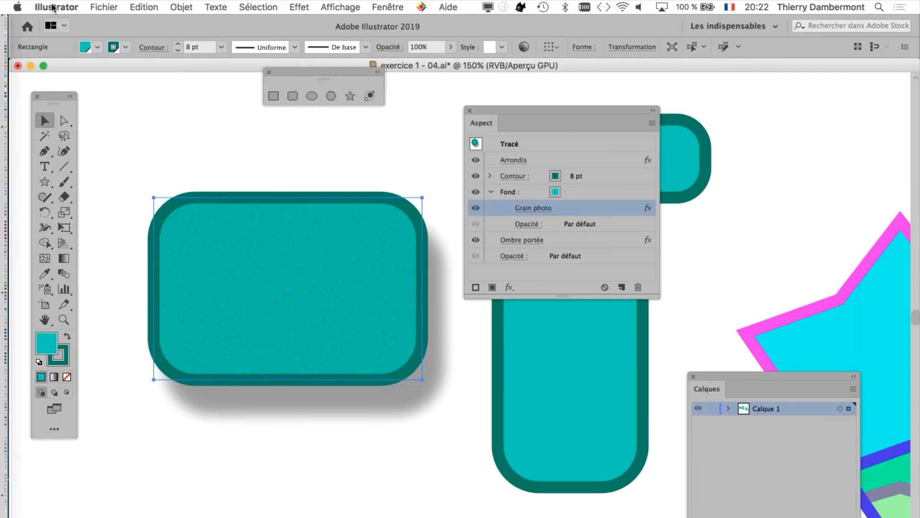
- Check the program's version information and close it again
left_click(52, 6)
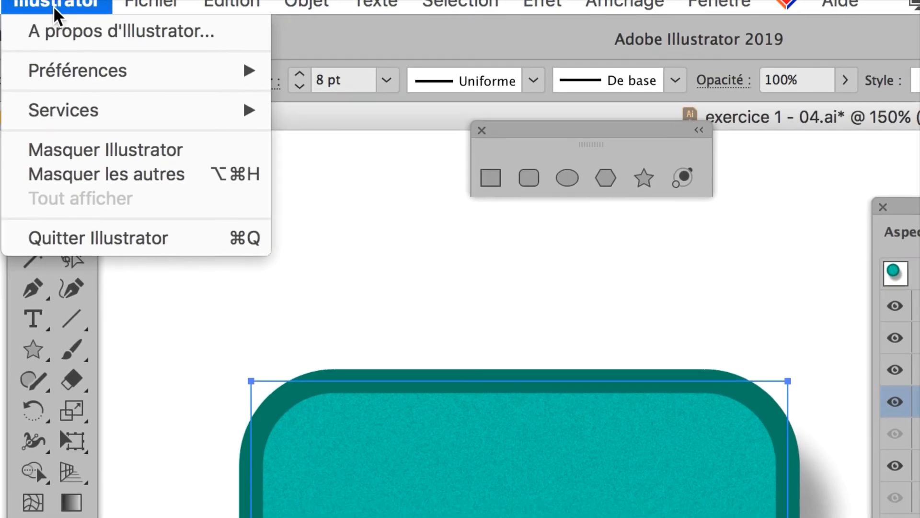
left_click(55, 31)
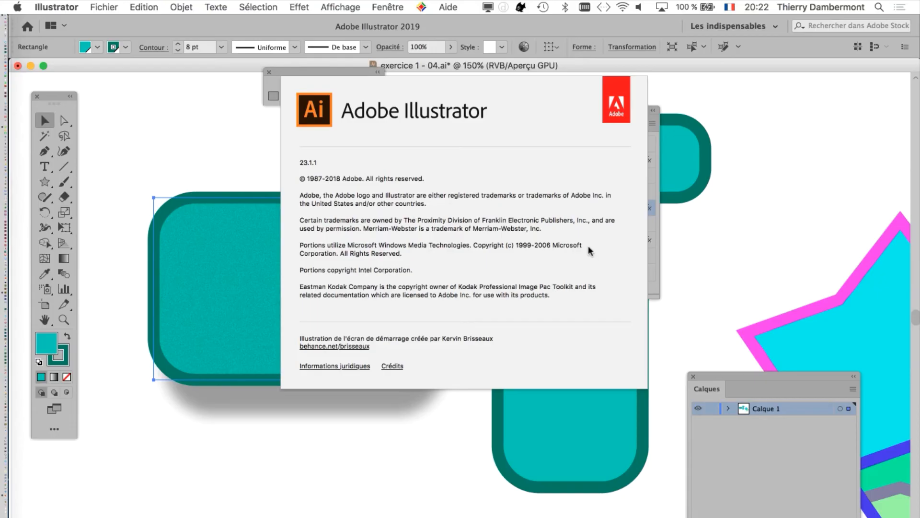
left_click(437, 151)
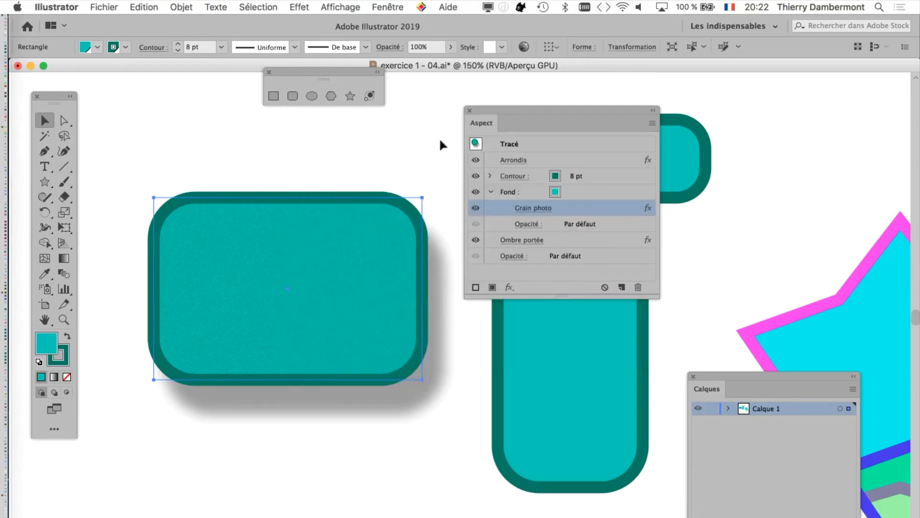
- Deselect the rounded rectangle and move the Aspect panel farther away from it
left_click(442, 143)
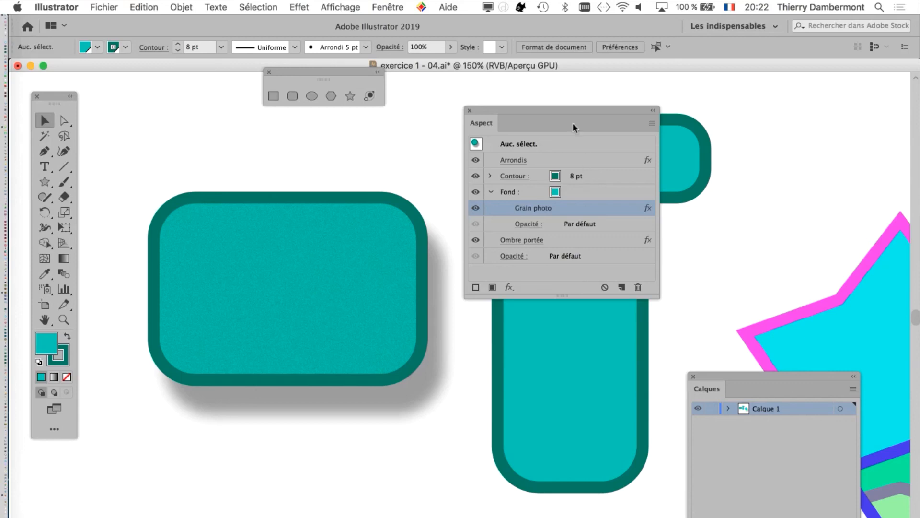
left_click_drag(545, 113, 690, 100)
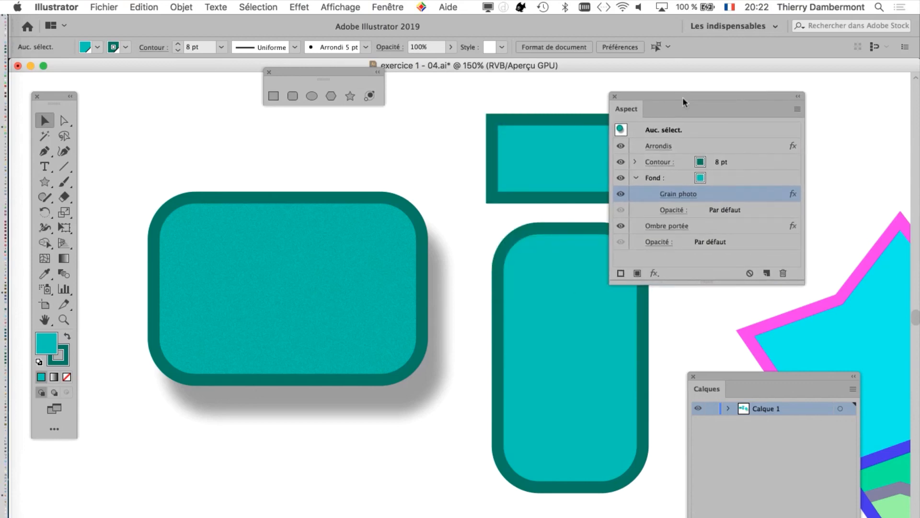